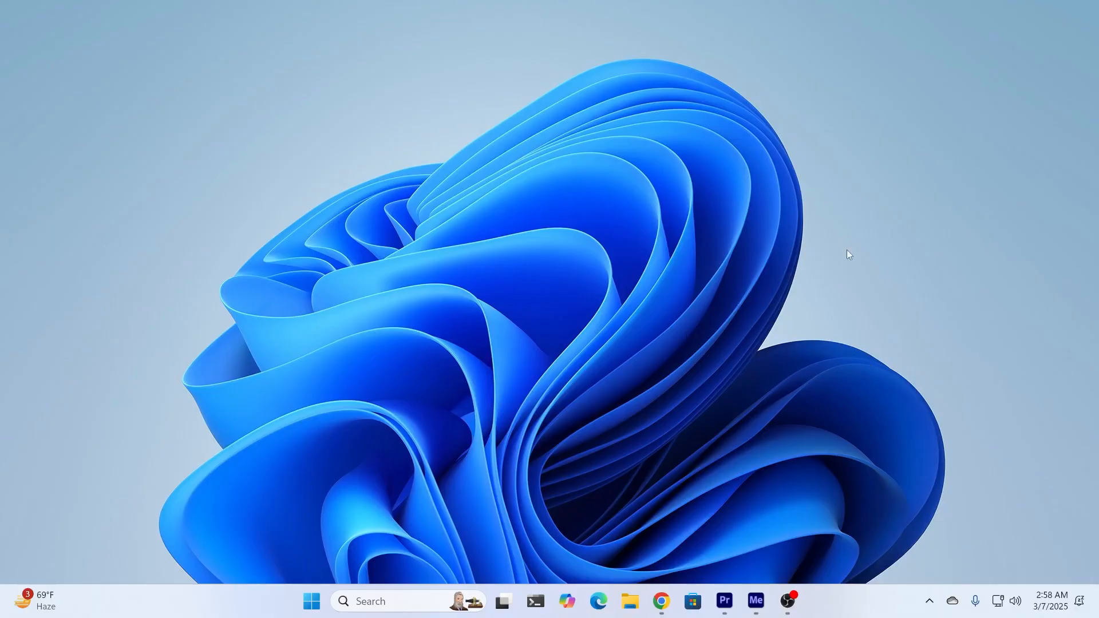
# - Open Display settings from the desktop's right-click menu
pyautogui.rightClick(832, 191)
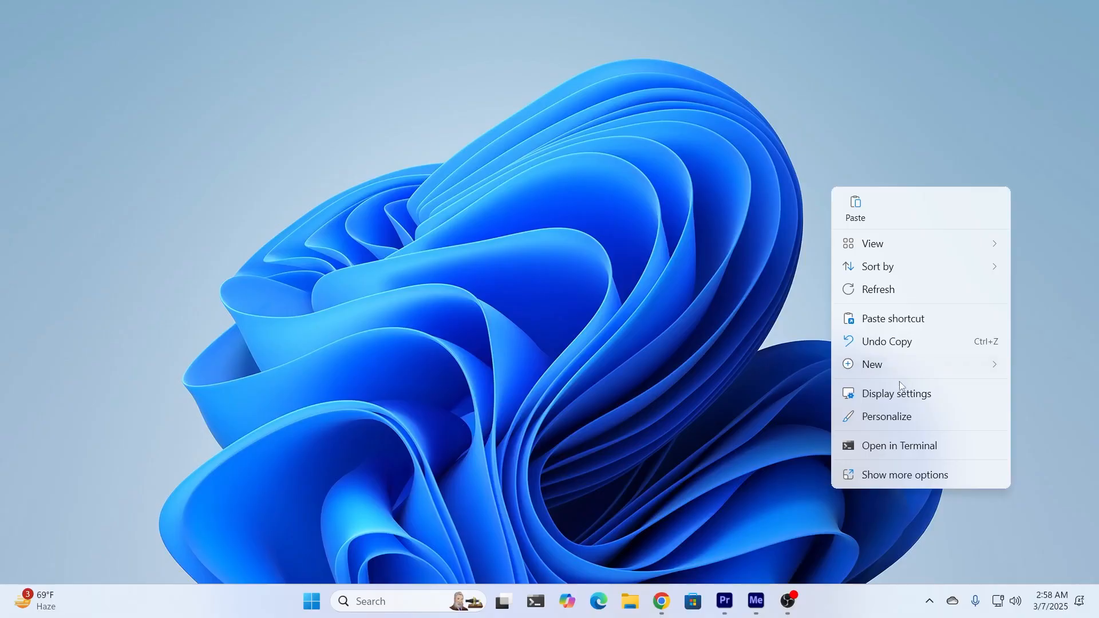
pyautogui.click(903, 398)
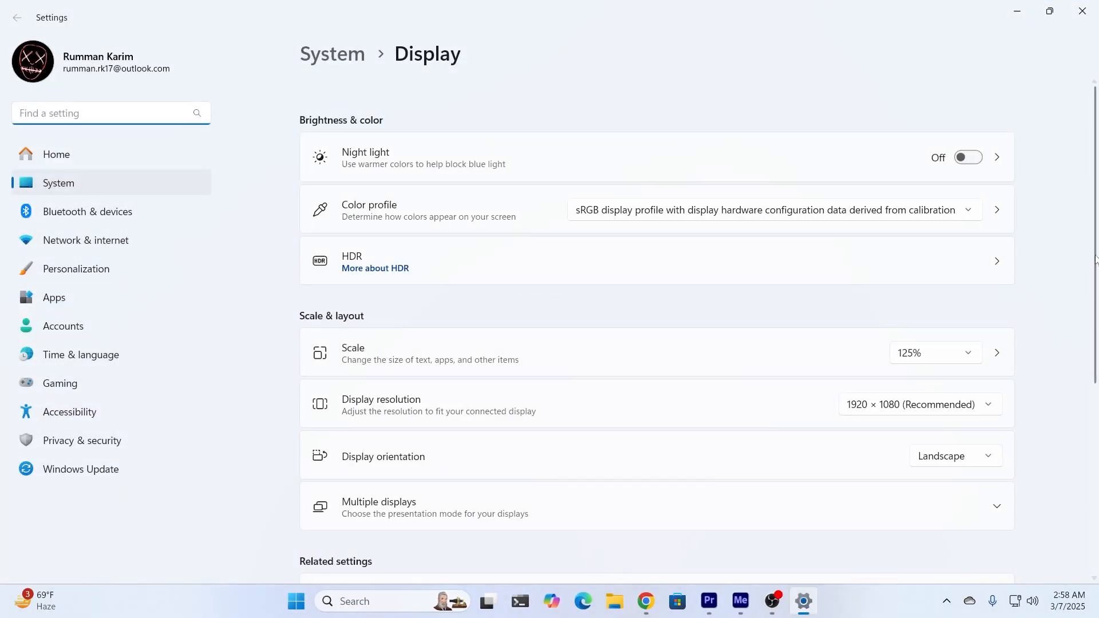
pyautogui.scroll(-2, 688, 258)
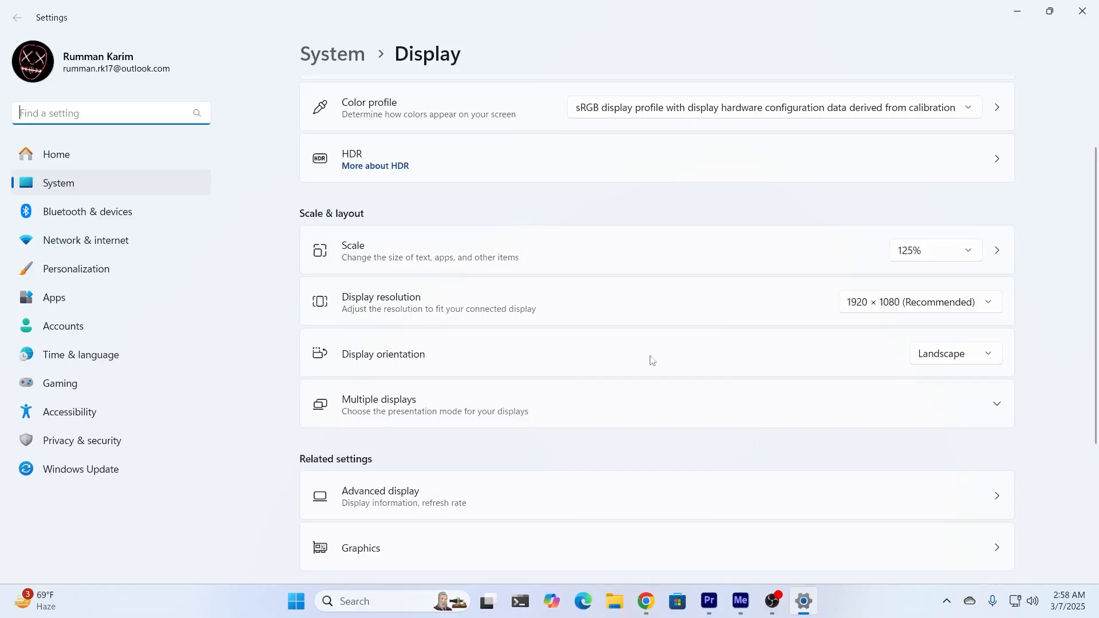
pyautogui.click(991, 360)
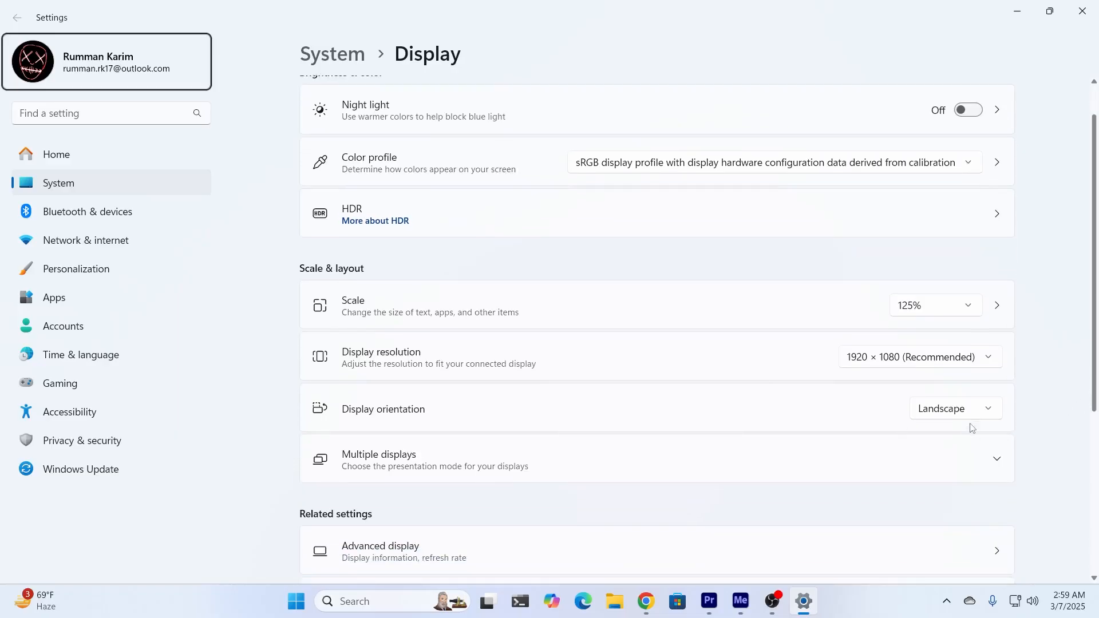
# - Switch orientation to Landscape (flipped), then revert to normal Landscape
pyautogui.click(970, 420)
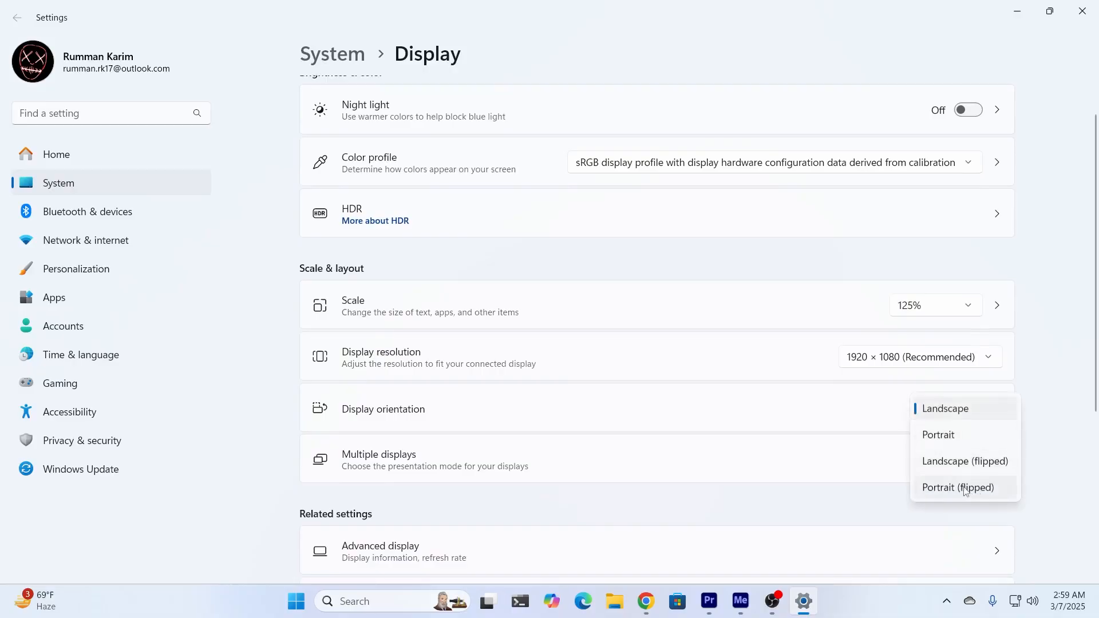
pyautogui.click(945, 465)
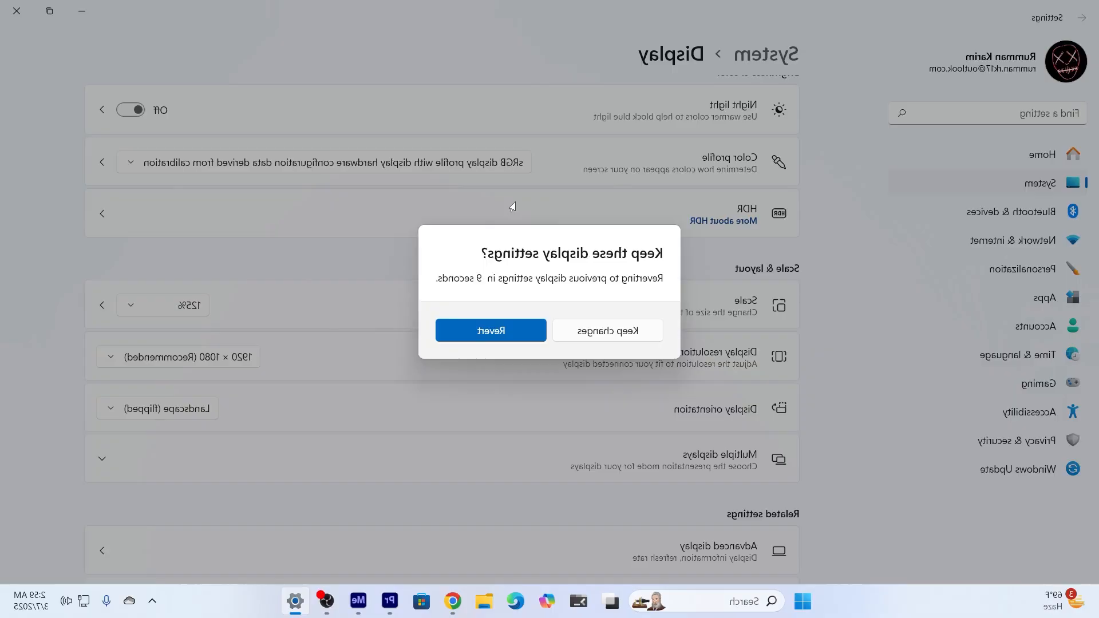
pyautogui.click(490, 330)
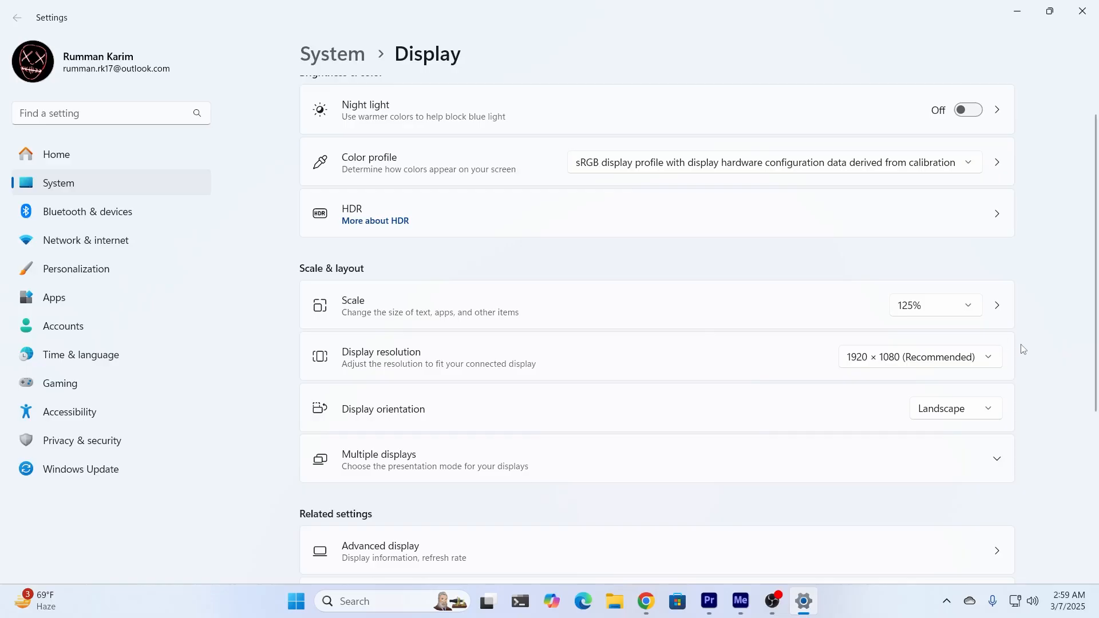